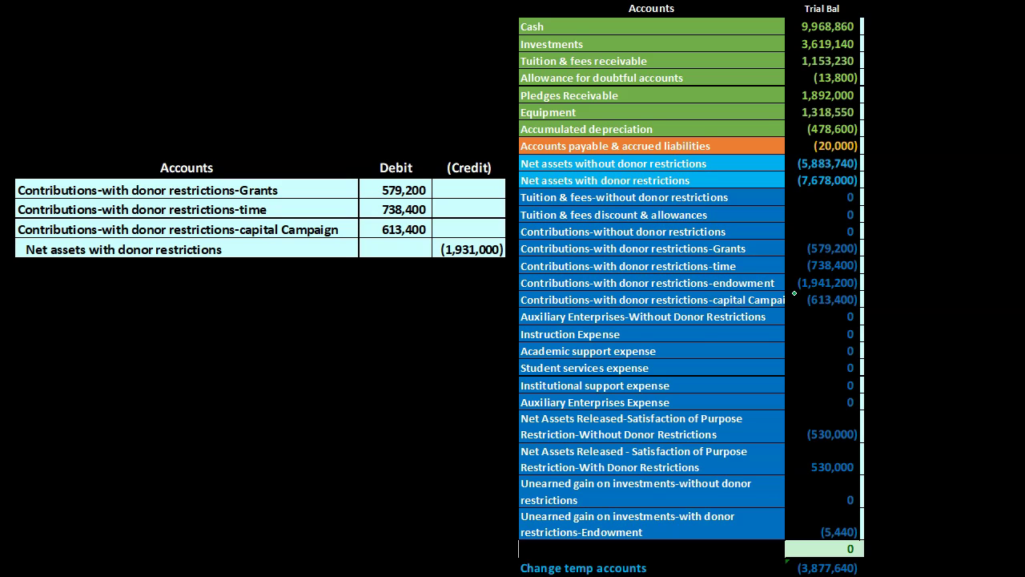
- Tick the (738,400) time balance and the 738,400 and 613,400 debits, then reveal the ADJ and Trial Bal columns
left_click(793, 250)
left_click(787, 268)
left_click(367, 205)
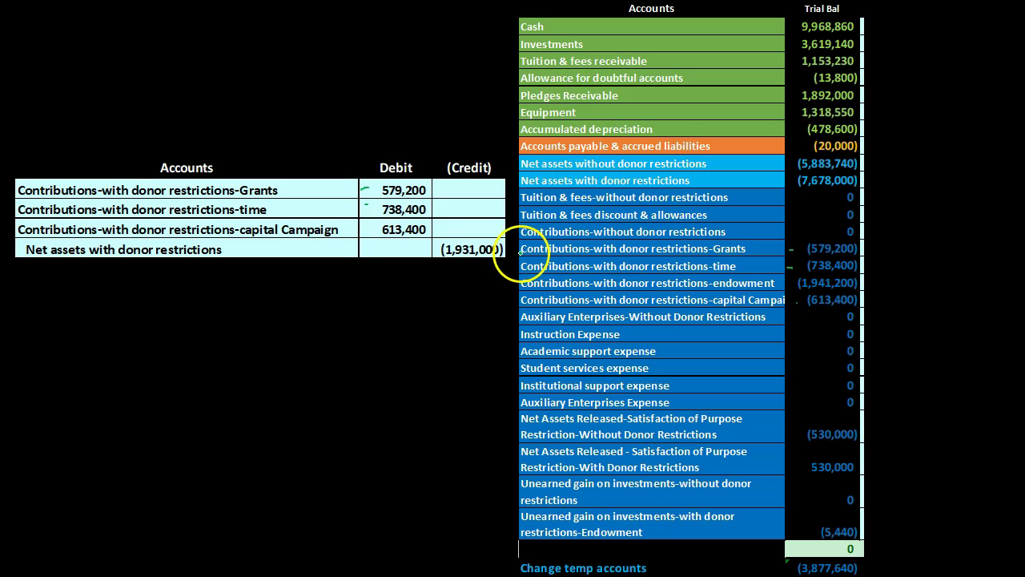
left_click(367, 229)
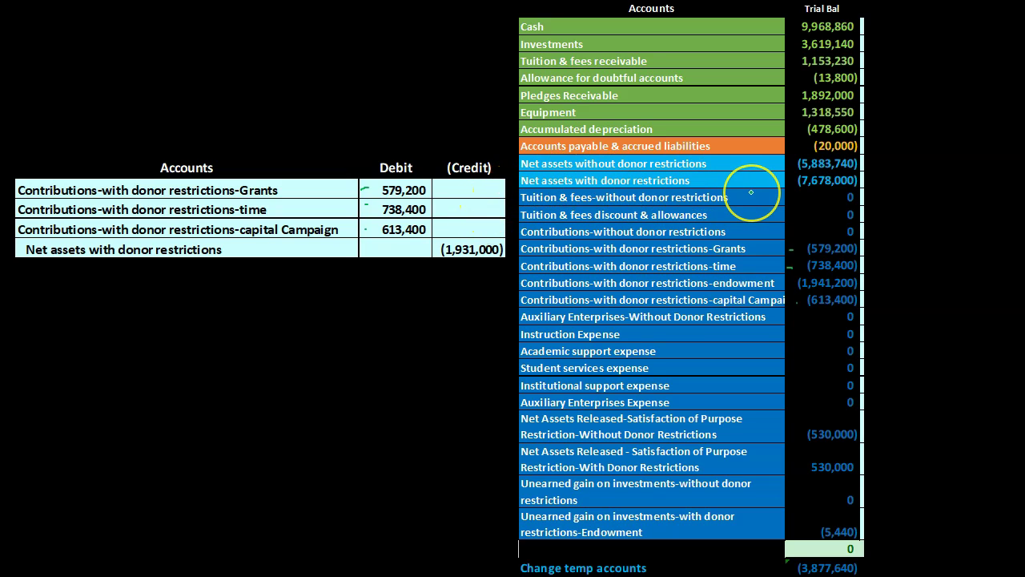
key("Right")
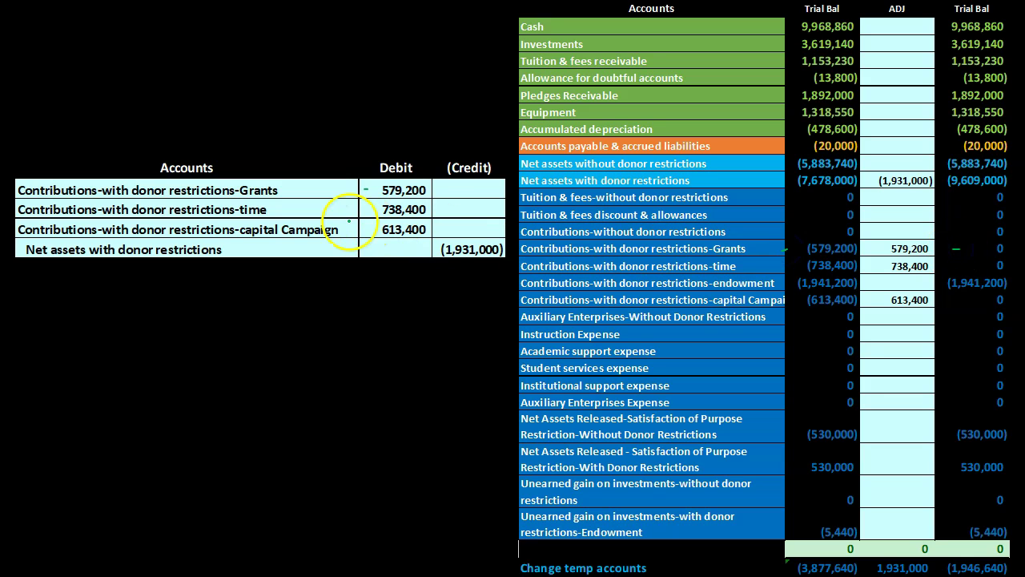
- Mark the time and Capital Campaign debits, balances and zero results with the pen
left_click_drag(369, 207, 379, 205)
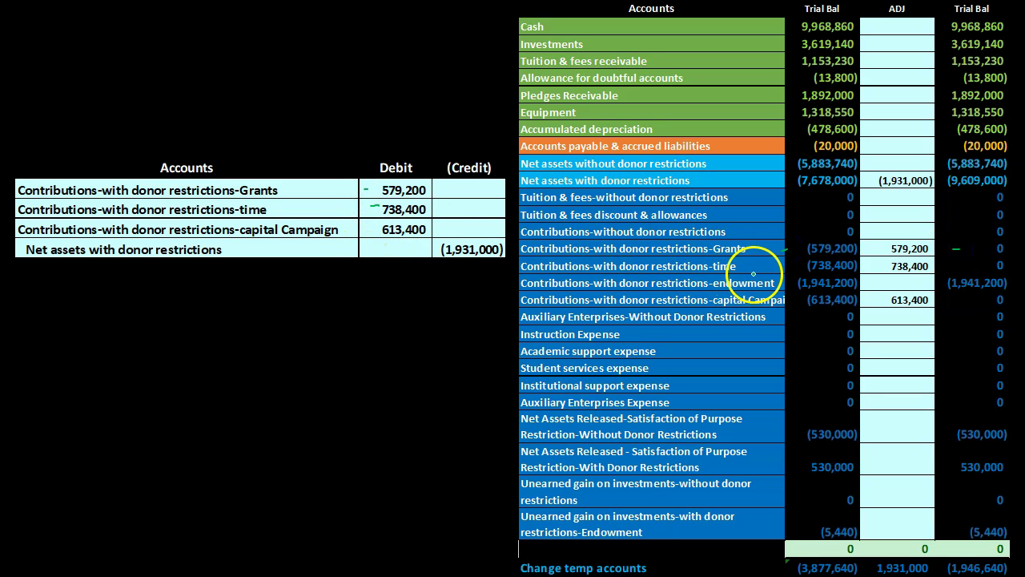
left_click_drag(787, 267, 796, 264)
left_click_drag(873, 269, 879, 269)
left_click_drag(953, 273, 961, 272)
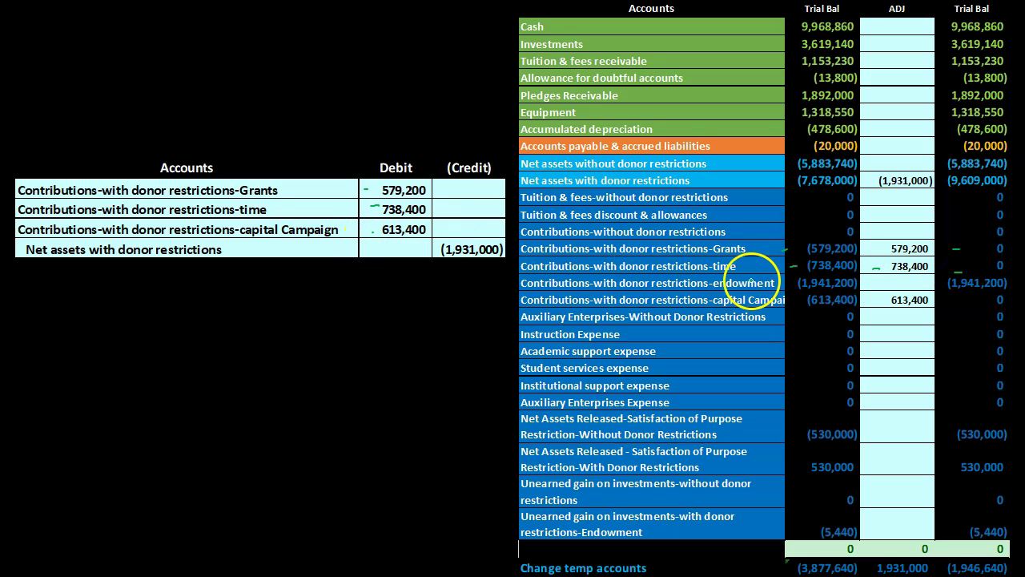
left_click_drag(802, 300, 809, 297)
left_click(913, 289)
left_click_drag(970, 296, 965, 297)
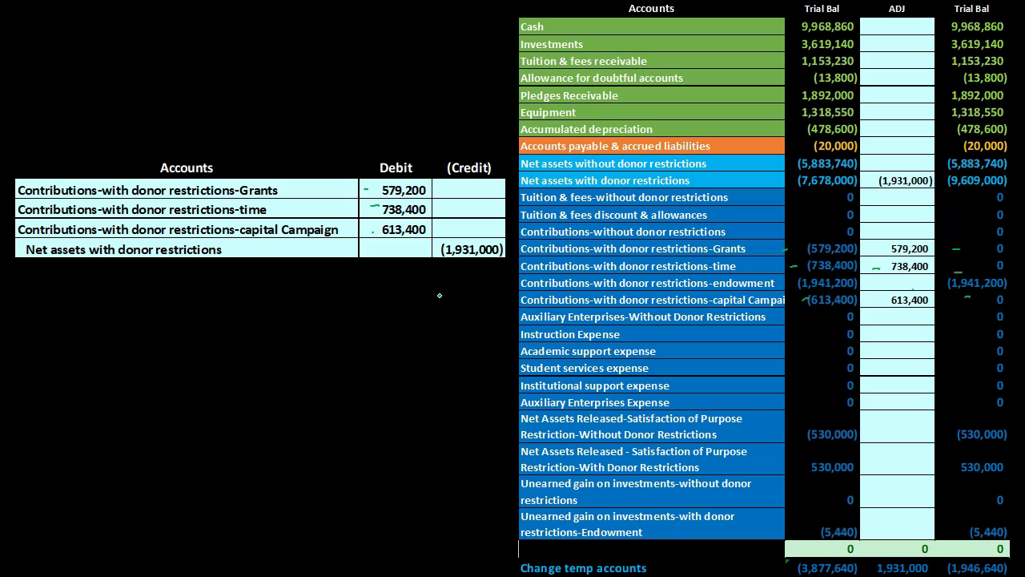
- Mark the net assets with donor restrictions balance and (1,931,000) adjustment, then advance to the endowment entry
left_click_drag(801, 178, 796, 183)
left_click_drag(875, 180, 880, 177)
key("Right")
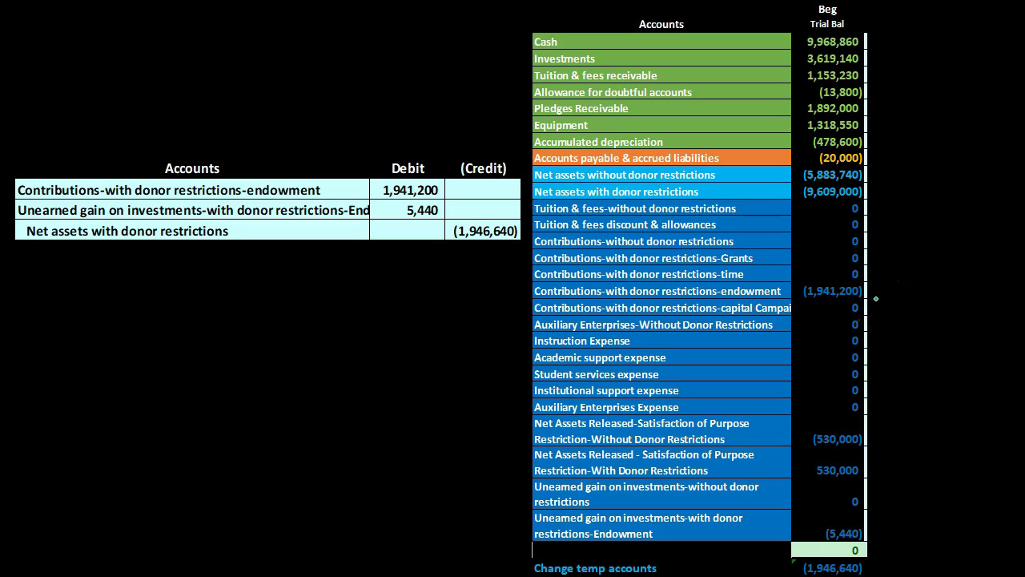
- Mark the 1,941,200 endowment debit, then show the columns raising net assets to (11,555,640)
left_click_drag(371, 187, 376, 183)
left_click(390, 210)
key("Right")
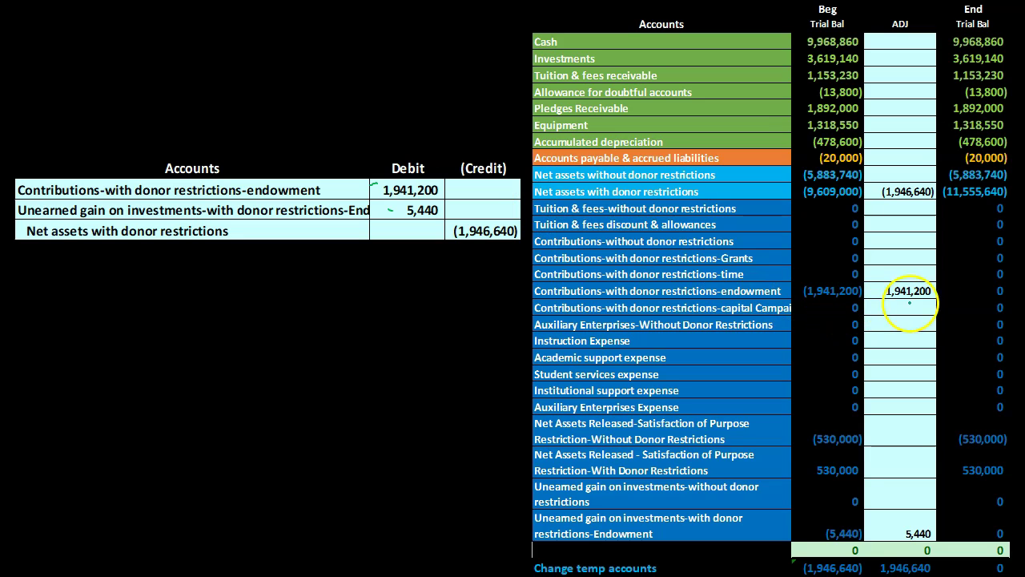
- Mark the endowment zero ending balance and the 1,946,640 change, then advance to the Net Assets Released entry
left_click_drag(964, 289, 969, 288)
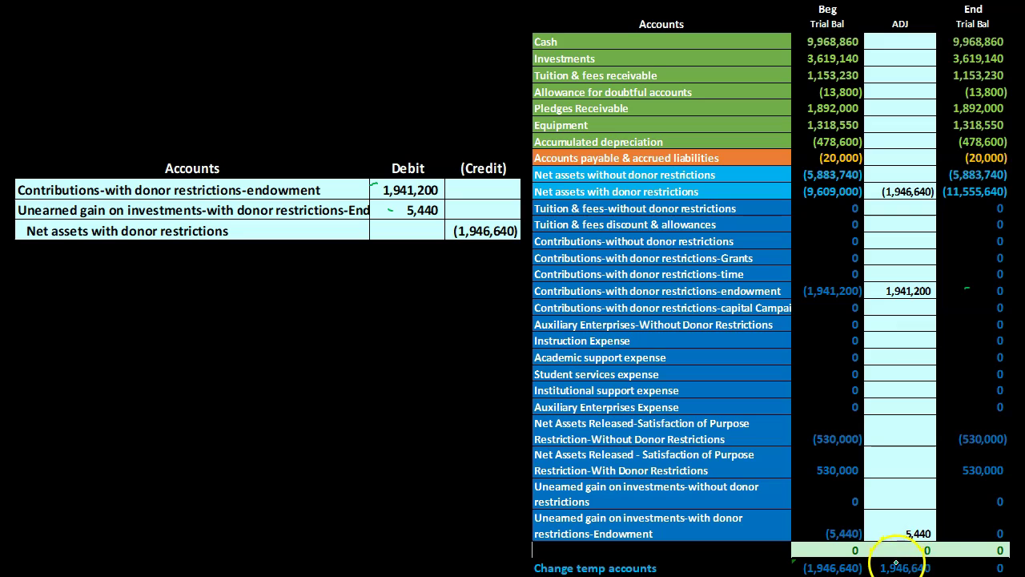
left_click(949, 514)
left_click(958, 528)
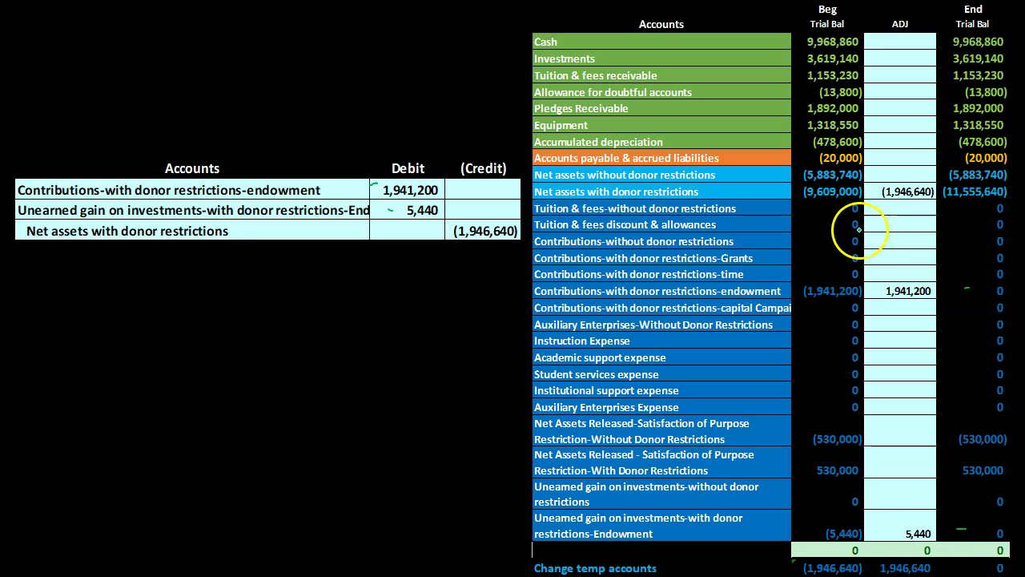
left_click(432, 235)
key("Right")
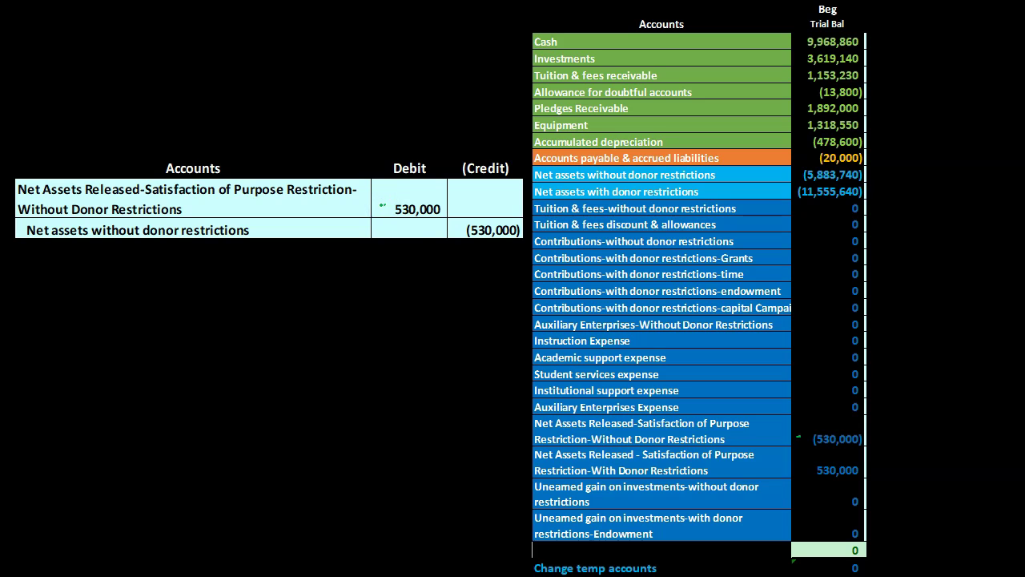
- Underline the credited net assets without donor restrictions account and reveal the ADJ and End columns
left_click(458, 232)
left_click(102, 242)
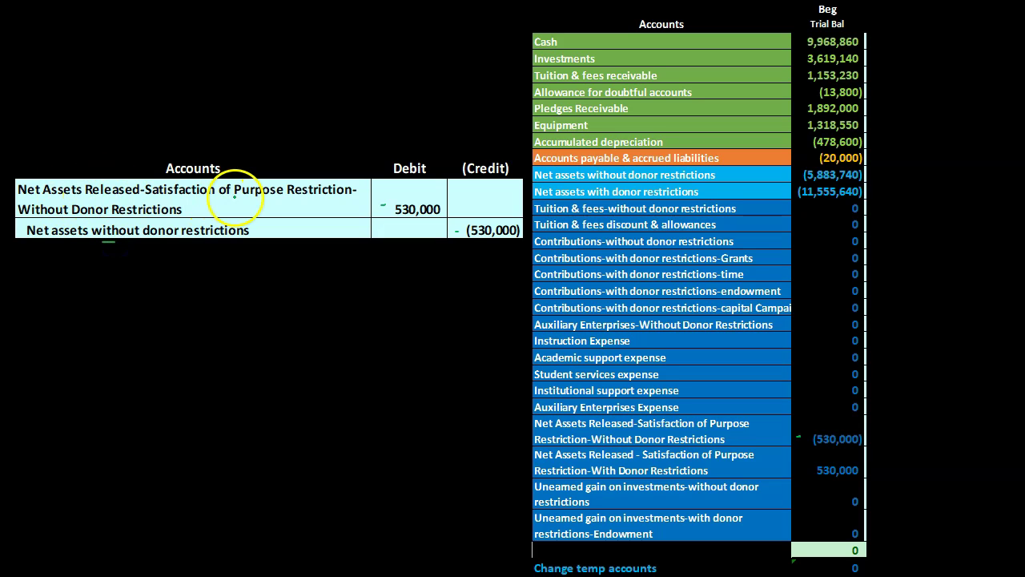
left_click_drag(29, 220, 40, 221)
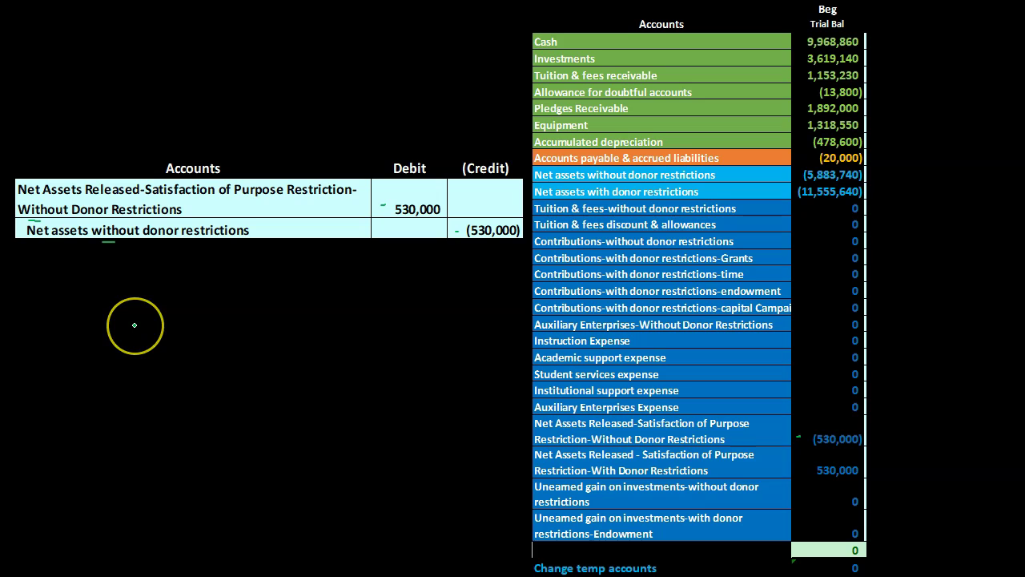
key("Right")
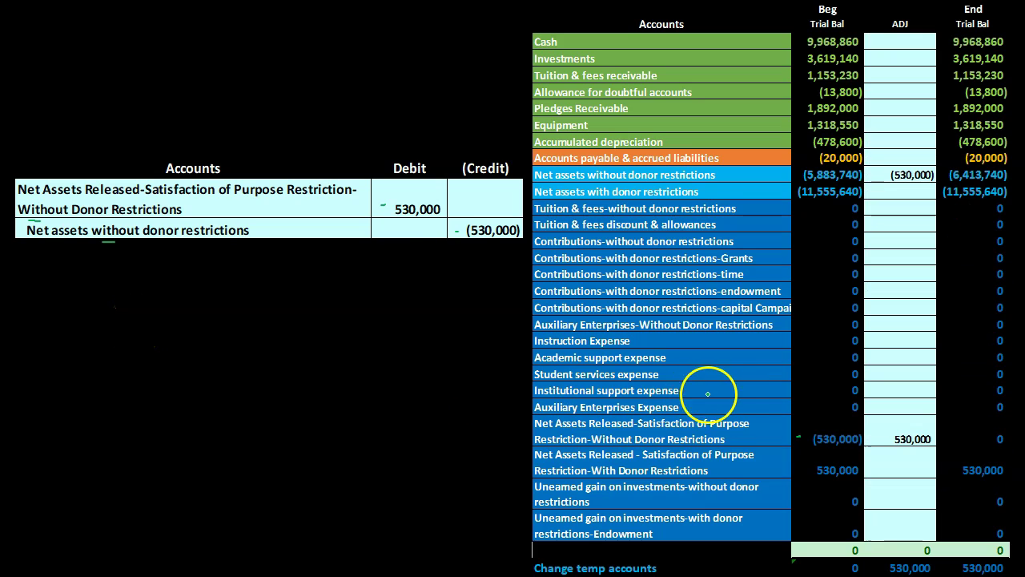
- Mark the (530,000) credit and the released account's zero ending balance, then advance to the next entry
left_click(425, 259)
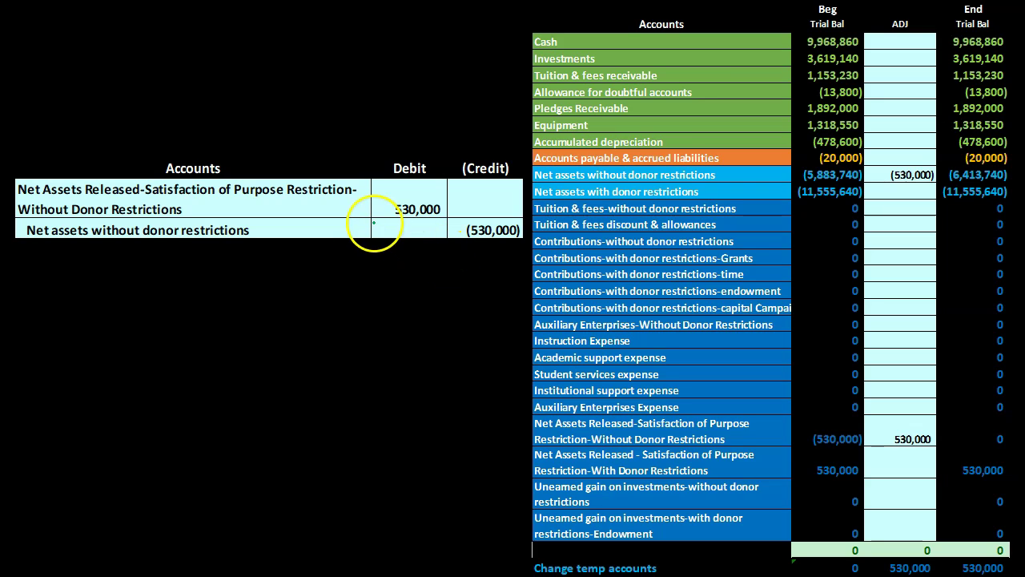
left_click(388, 201)
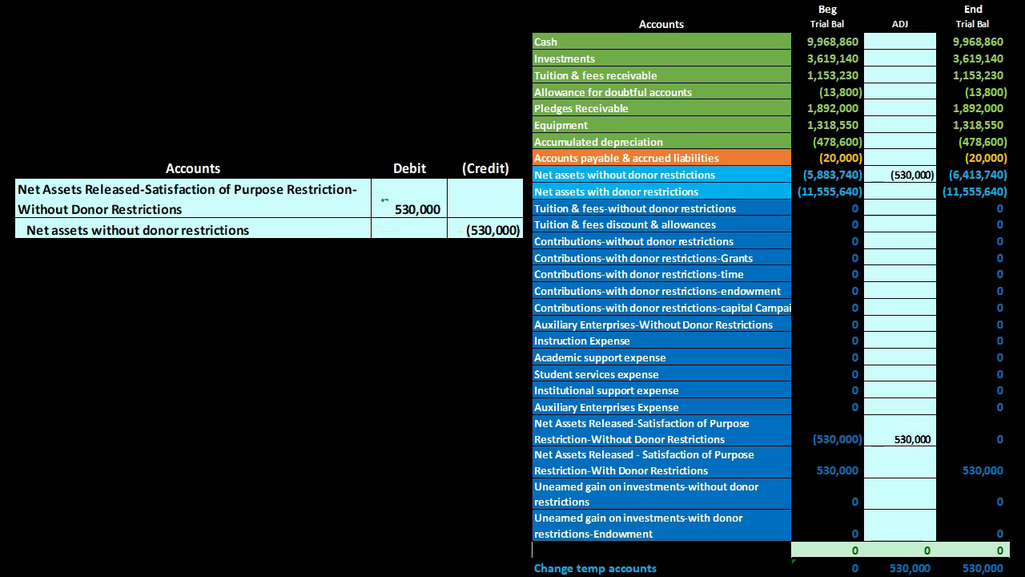
left_click_drag(805, 439, 813, 438)
left_click(961, 440)
left_click(784, 372)
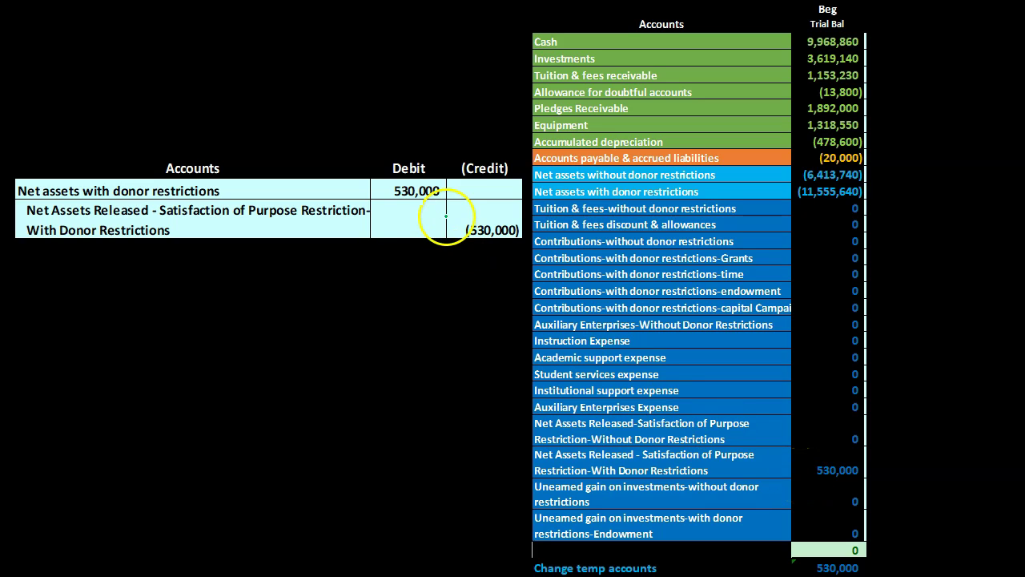
- Show the ADJ and End Trial Bal columns and mark the 530,000 debit and net assets adjustment
left_click(456, 229)
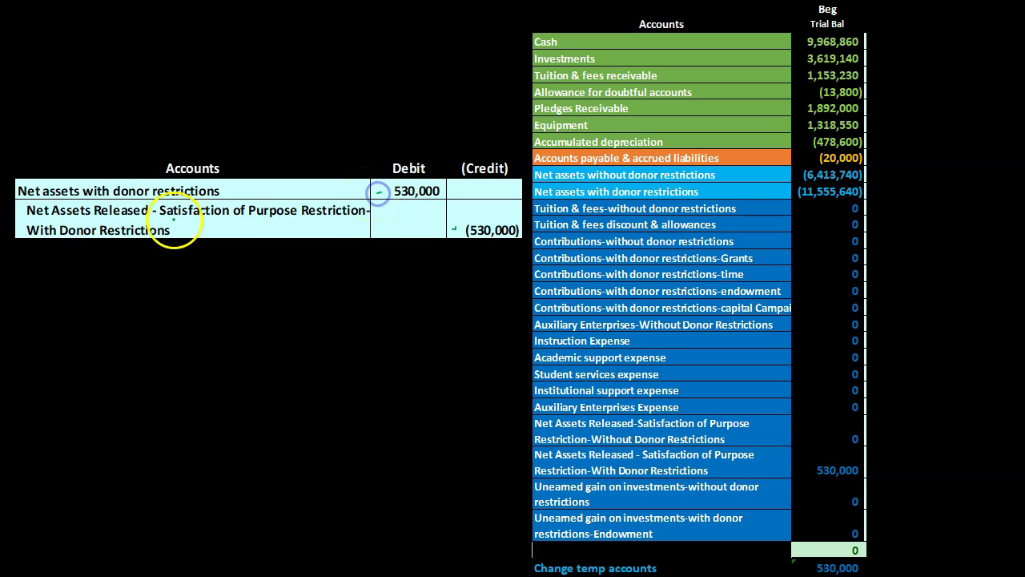
left_click(89, 204)
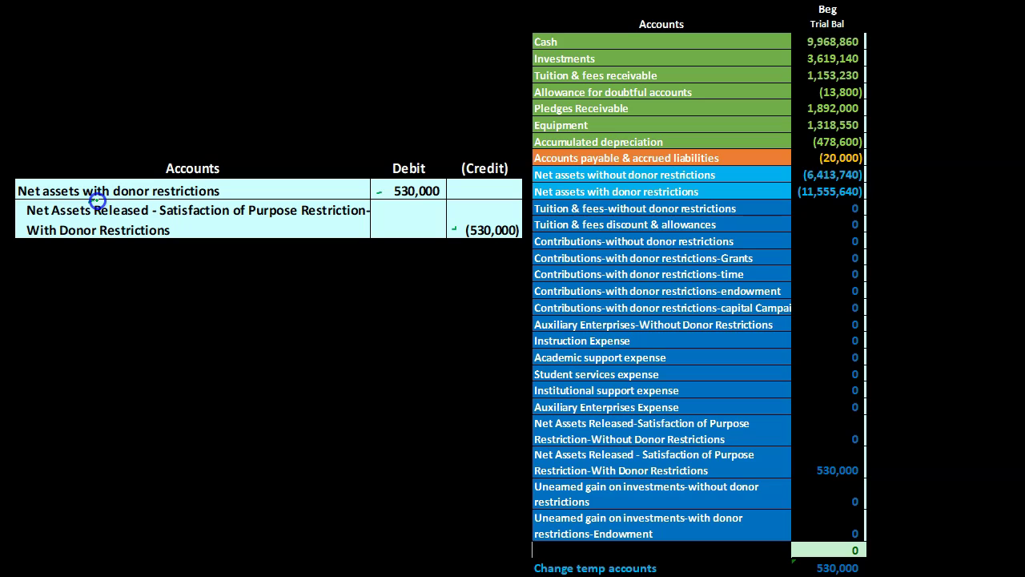
left_click(46, 244)
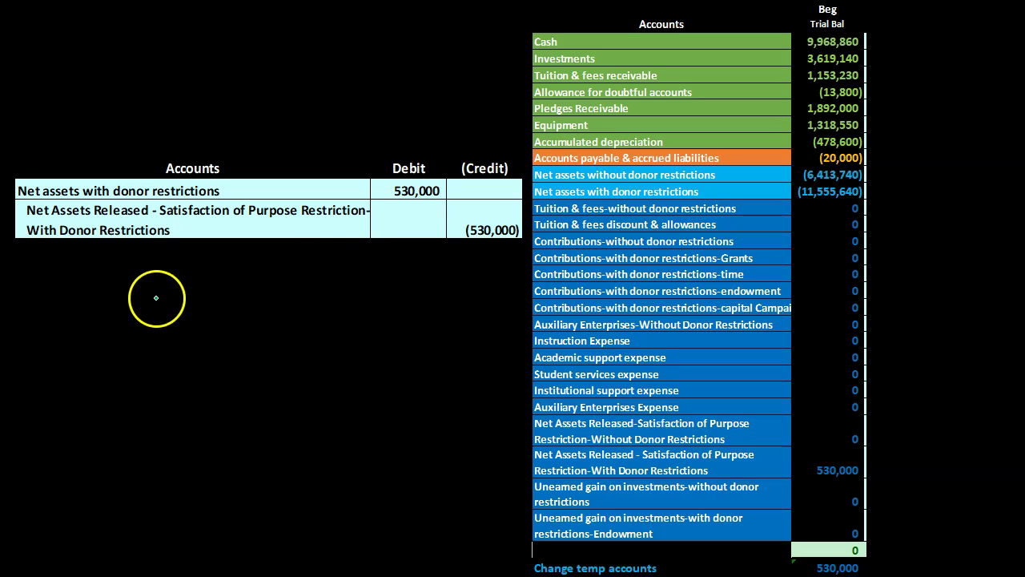
left_click(386, 191)
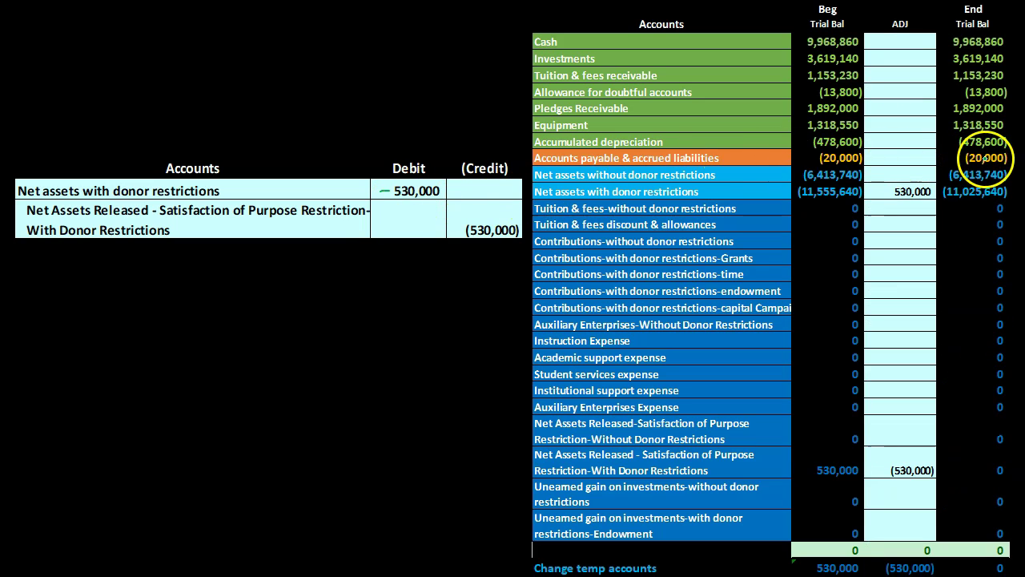
left_click(878, 190)
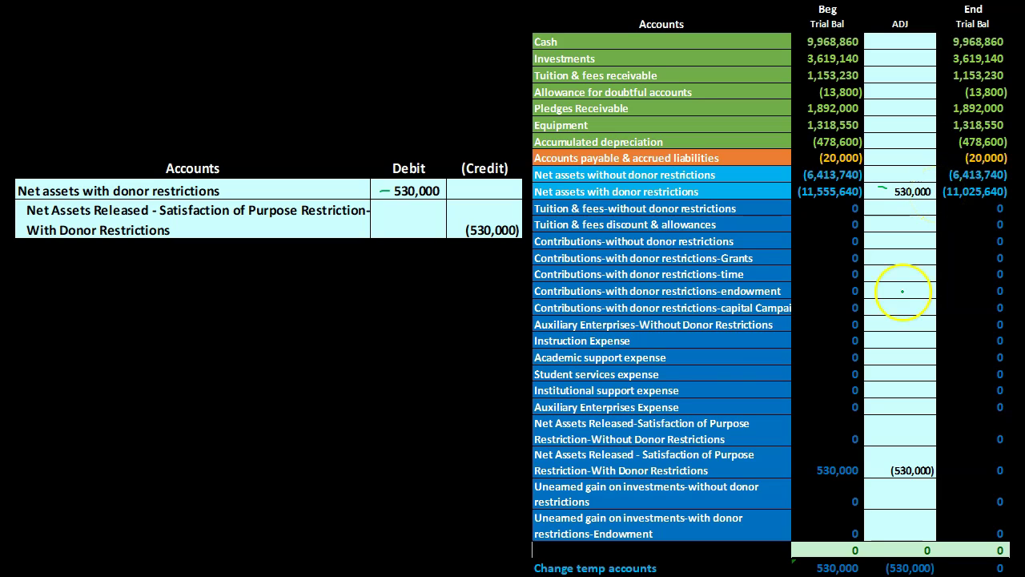
- Tick the released-with-restrictions account's starting balance and its zero ending balance
left_click(446, 231)
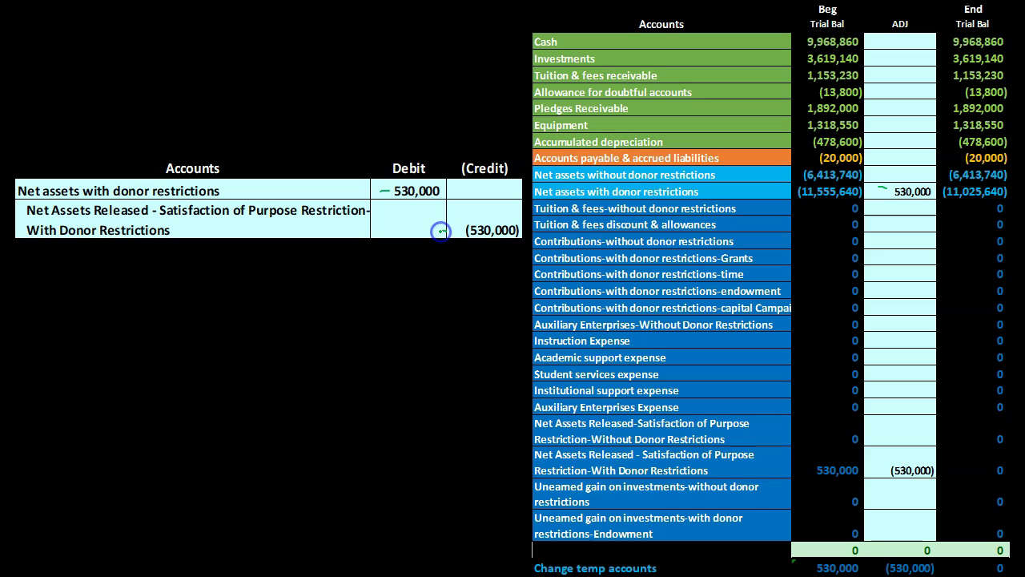
left_click(792, 469)
left_click(859, 467)
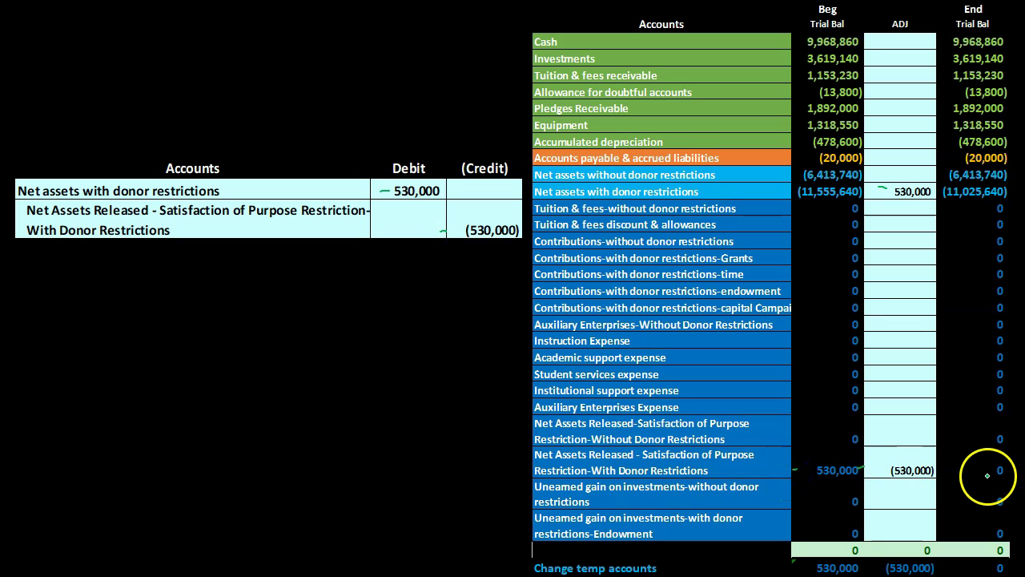